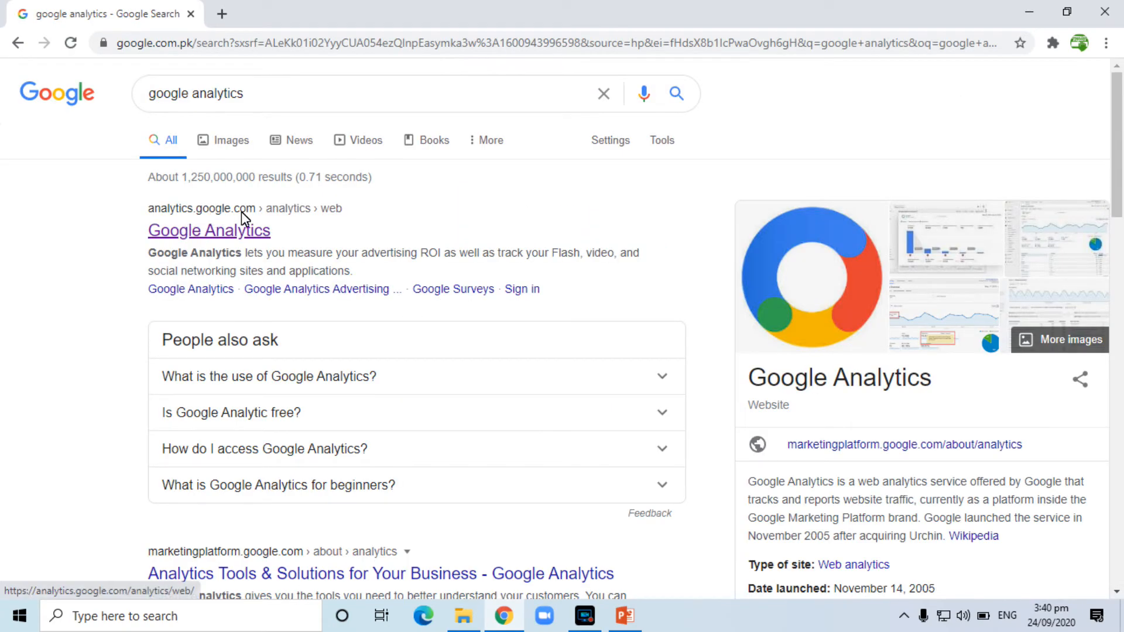
Step: Open Google Analytics from the search results and start creating a new account in the admin area
{"action": "left_click", "coordinate": [243, 232]}
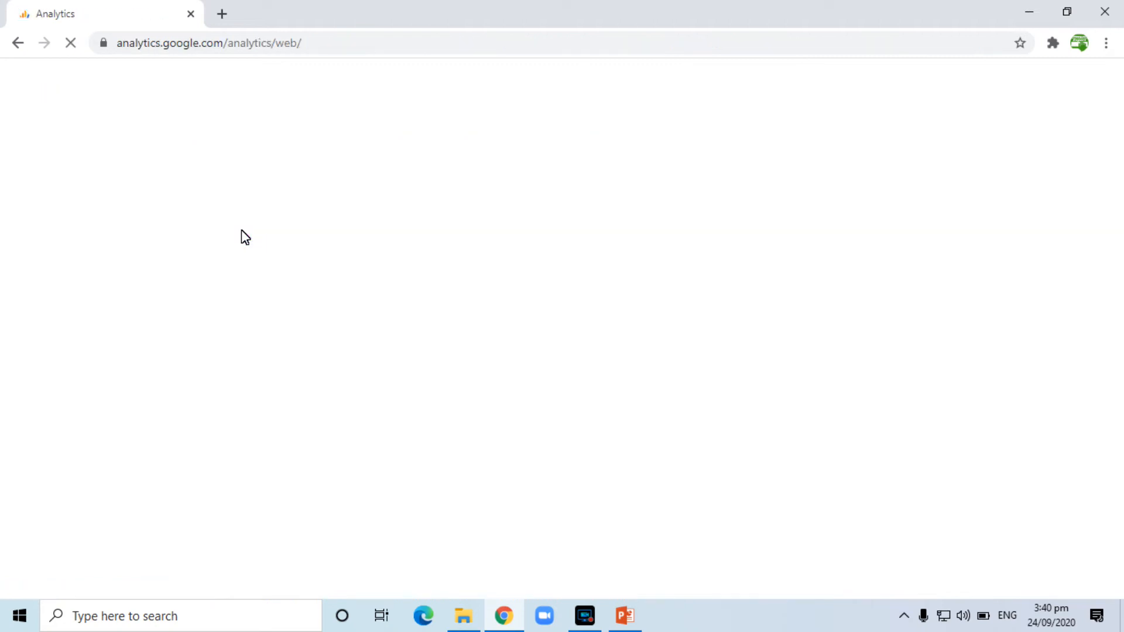
{"action": "key", "text": "alt+Left"}
{"action": "left_click", "coordinate": [223, 233]}
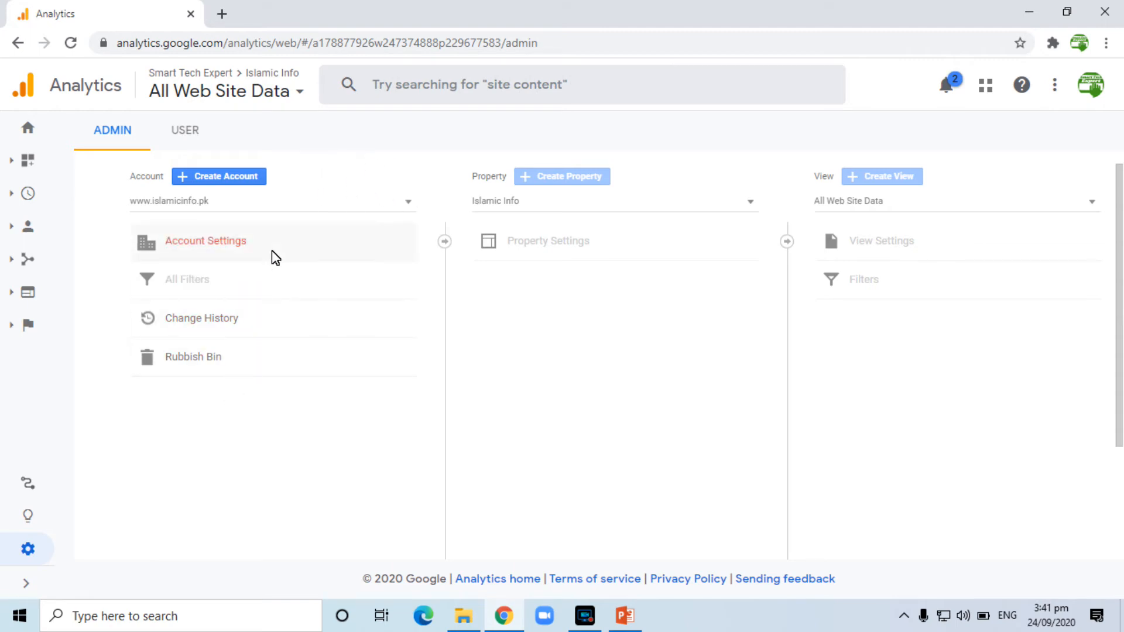
{"action": "left_click", "coordinate": [233, 178]}
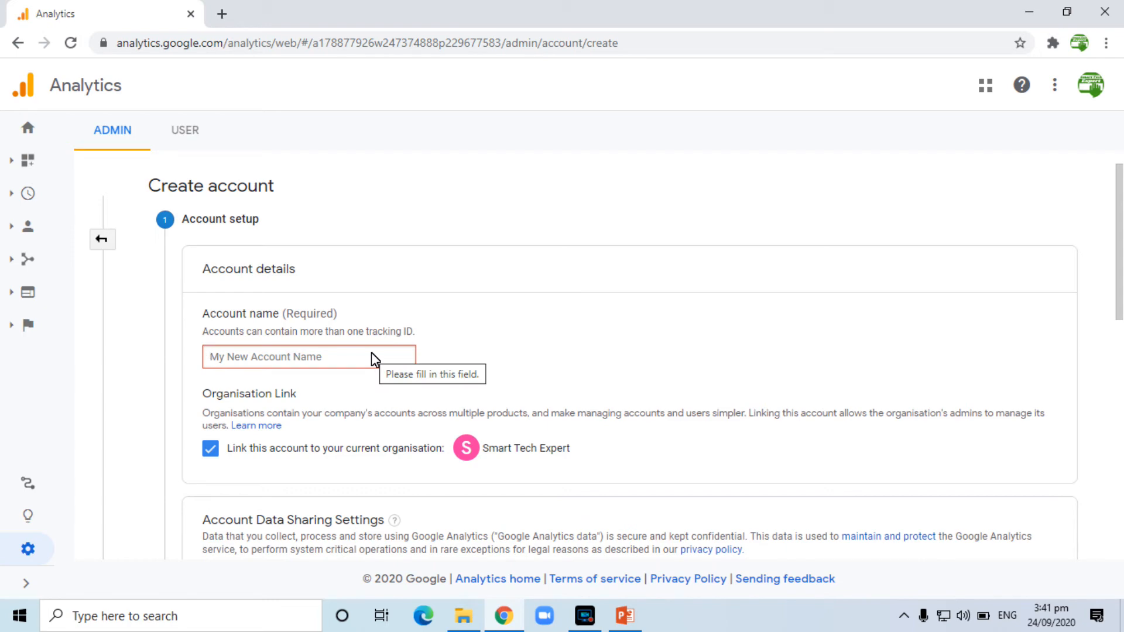
Step: Name the account Islamic Info and continue past account setup with the default data sharing settings
{"action": "type", "text": "Islamic Info"}
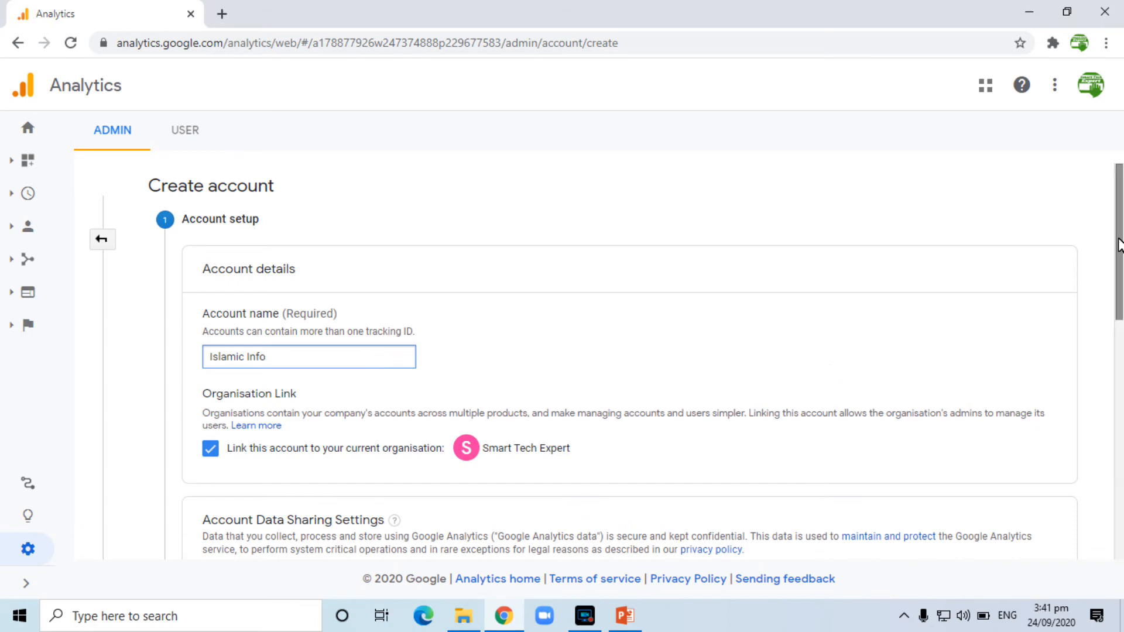
{"action": "left_click_drag", "start_coordinate": [1119, 244], "coordinate": [1104, 476]}
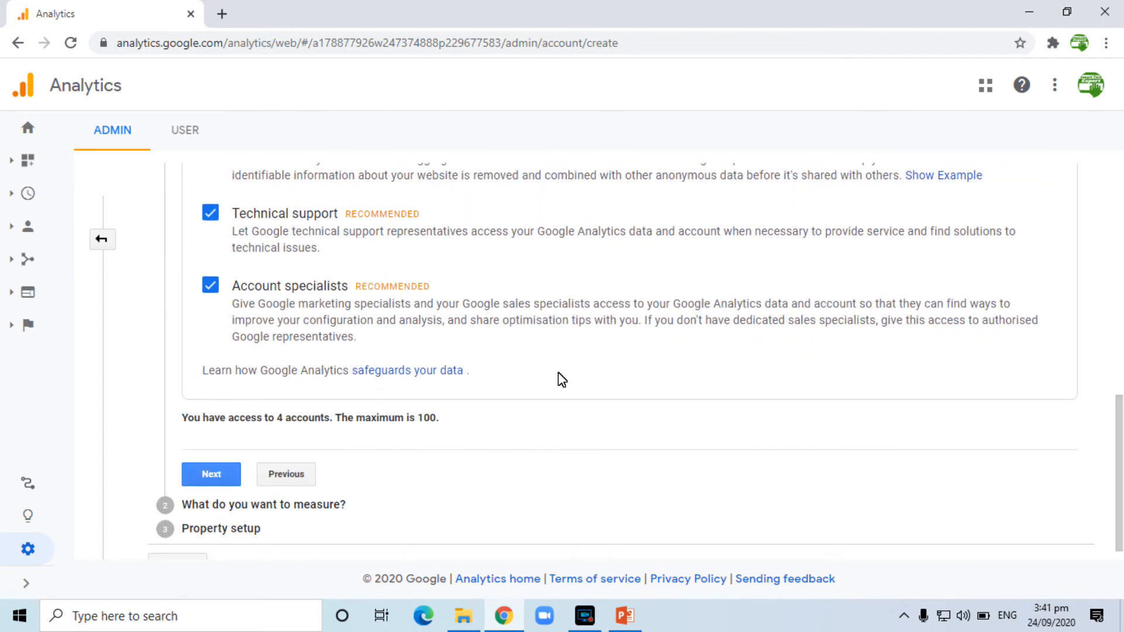
{"action": "left_click", "coordinate": [212, 475]}
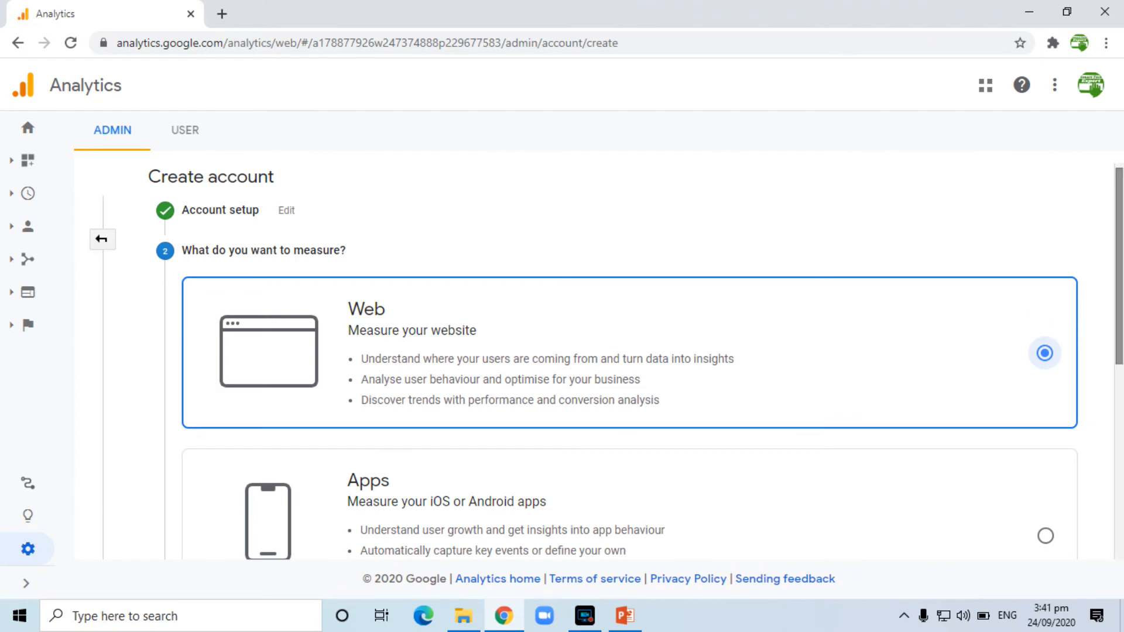
Step: Review the measurement options, keep Web as the choice, and continue to the property setup
{"action": "scroll", "coordinate": [1118, 252], "scroll_direction": "down", "scroll_amount": 2}
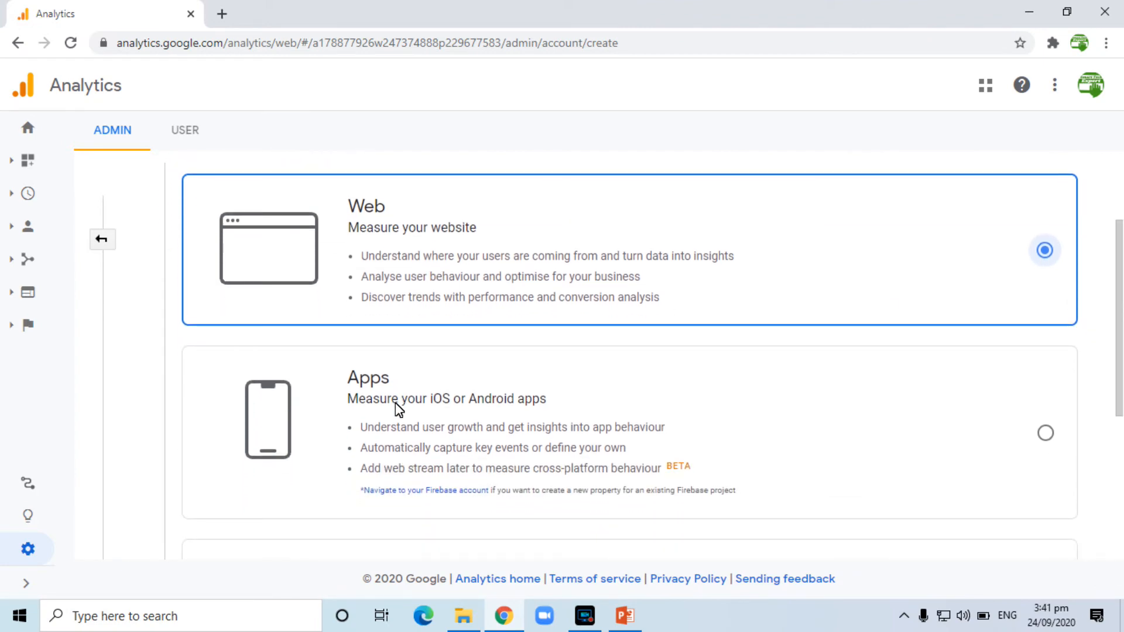
{"action": "left_click_drag", "start_coordinate": [1117, 340], "coordinate": [1121, 415]}
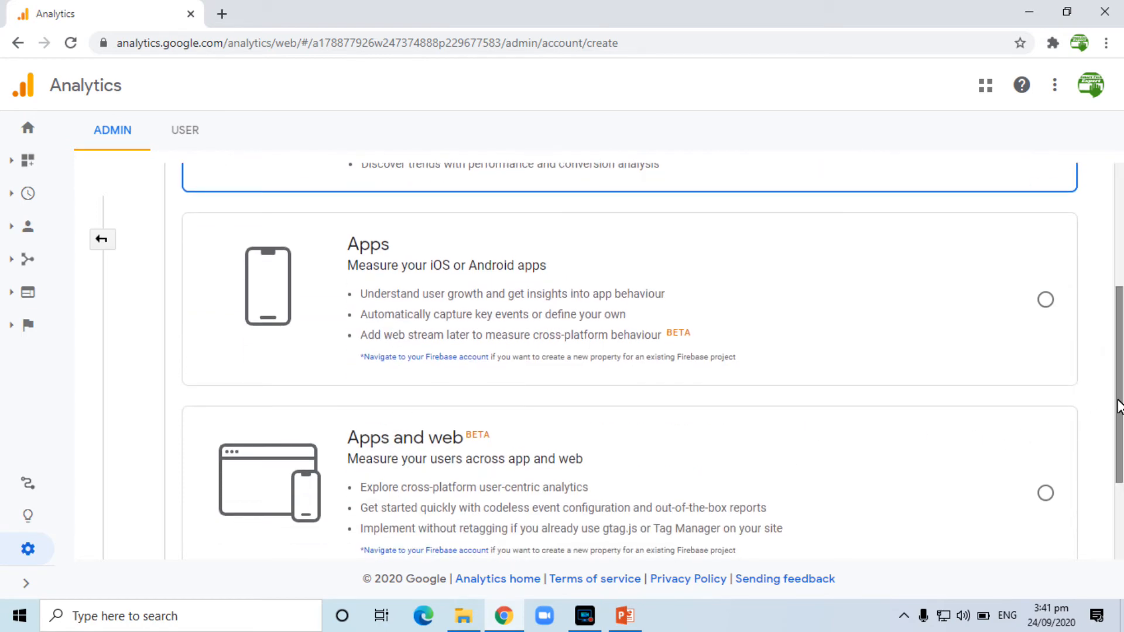
{"action": "left_click_drag", "start_coordinate": [1118, 406], "coordinate": [1119, 470]}
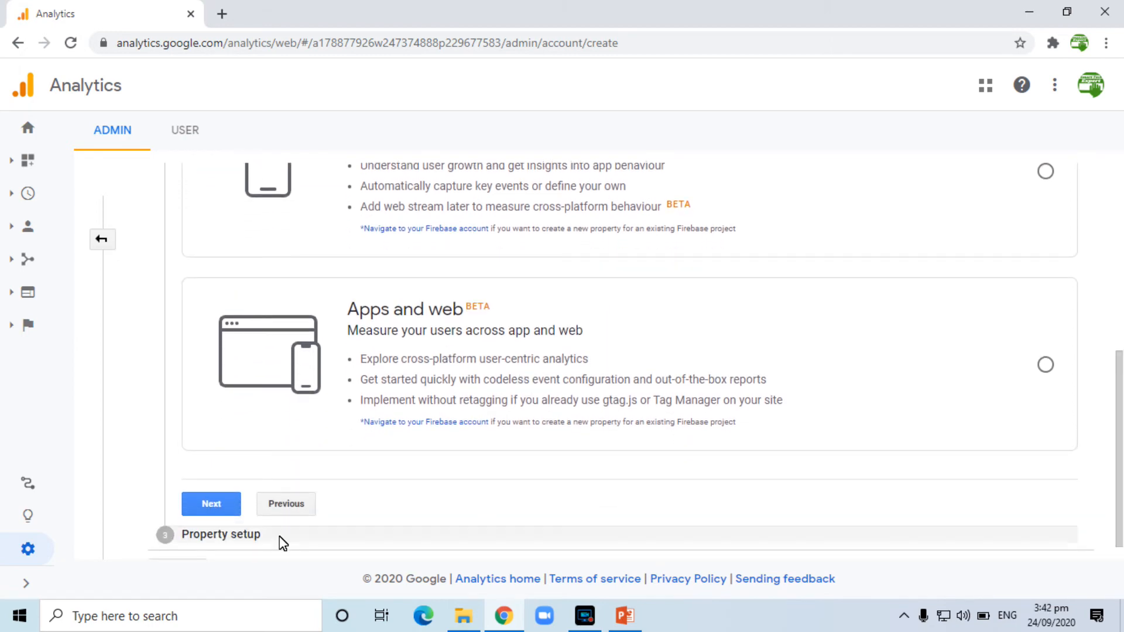
{"action": "left_click", "coordinate": [212, 505]}
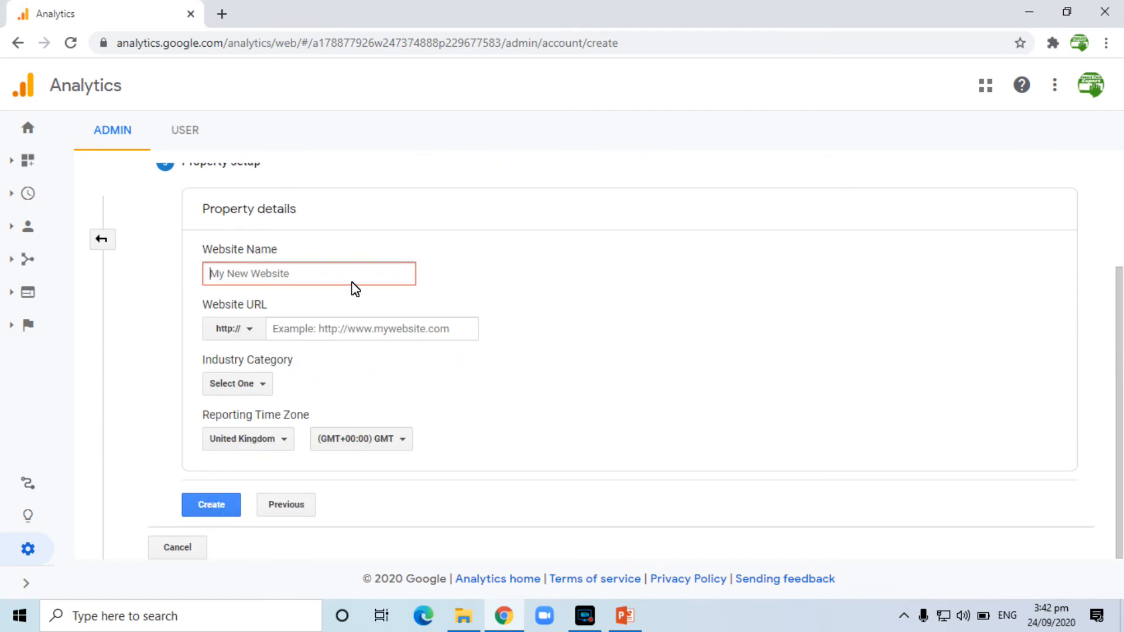
{"action": "type", "text": "I"}
{"action": "key", "text": "Down"}
{"action": "key", "text": "Return"}
{"action": "left_click", "coordinate": [320, 332]}
{"action": "type", "text": "www.islamicinfo.pk"}
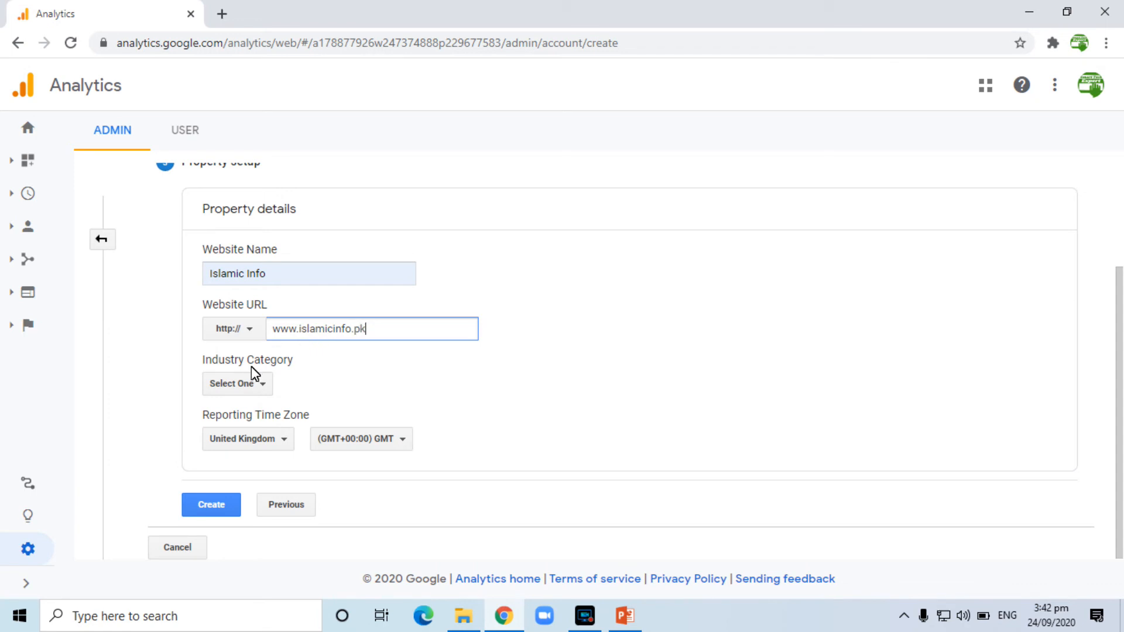
Step: Set the industry category to Jobs and Education and the reporting time zone country to Pakistan
{"action": "left_click", "coordinate": [253, 384]}
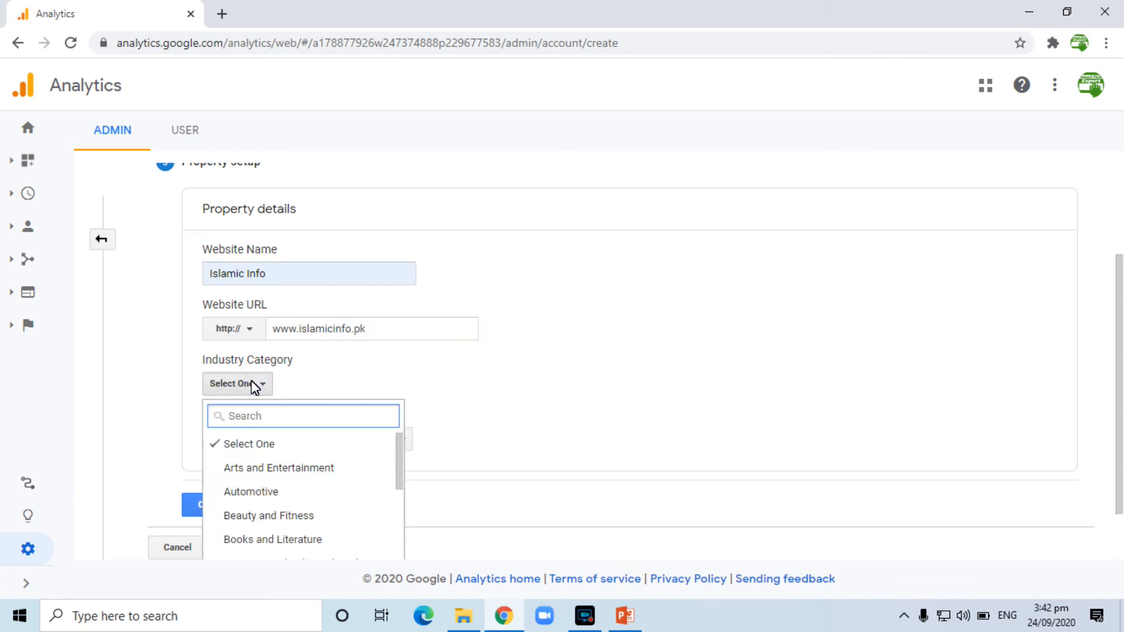
{"action": "type", "text": "edu"}
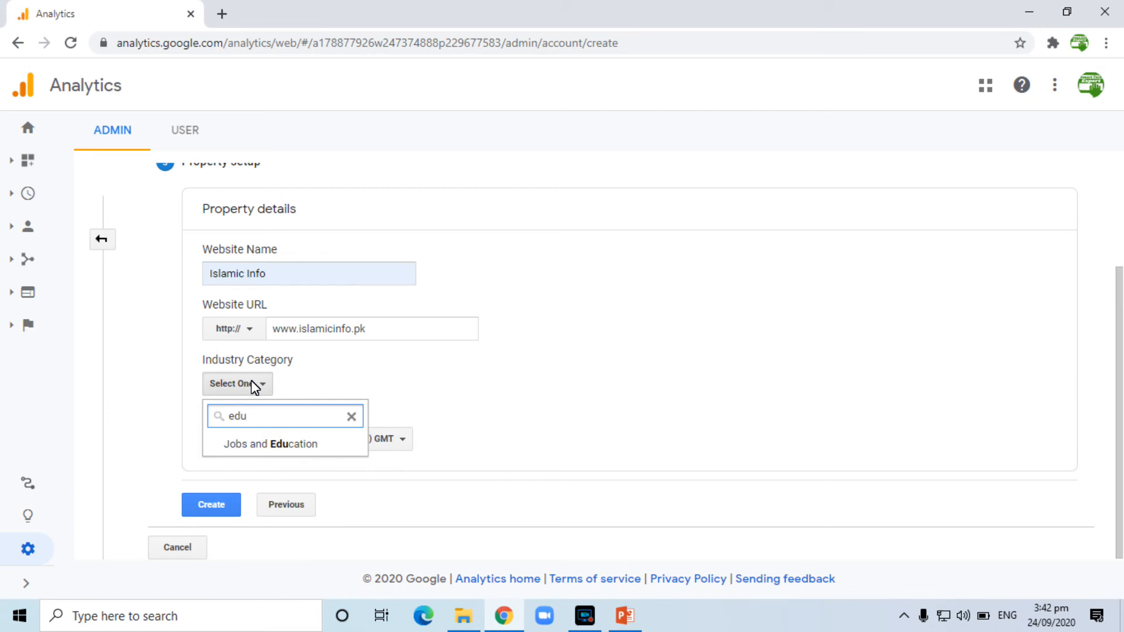
{"action": "left_click", "coordinate": [268, 445]}
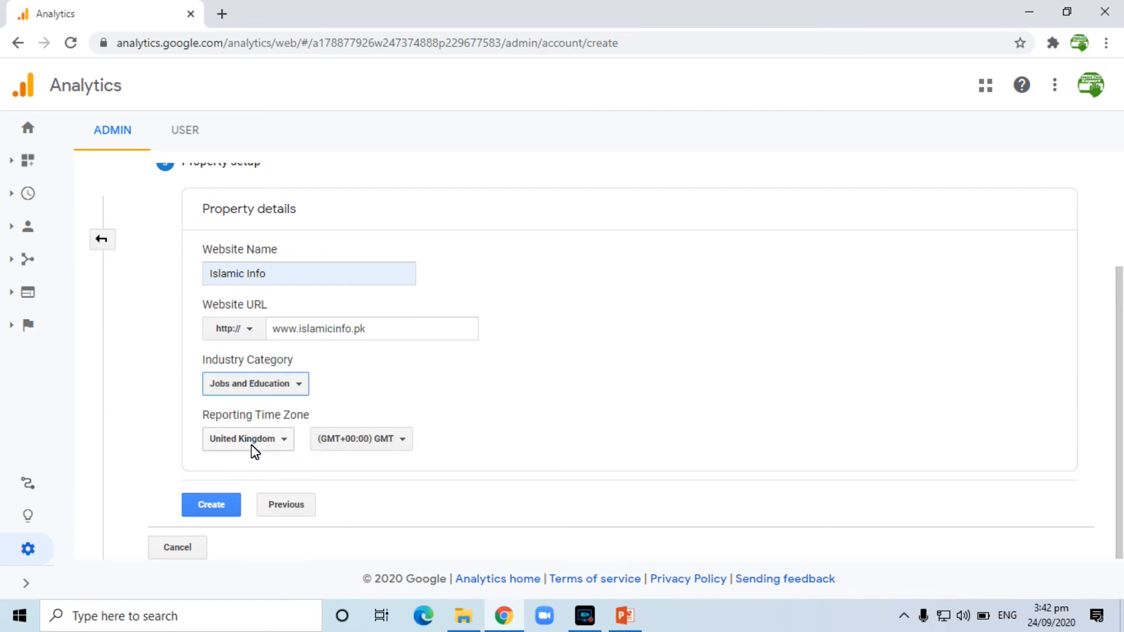
{"action": "left_click", "coordinate": [253, 446]}
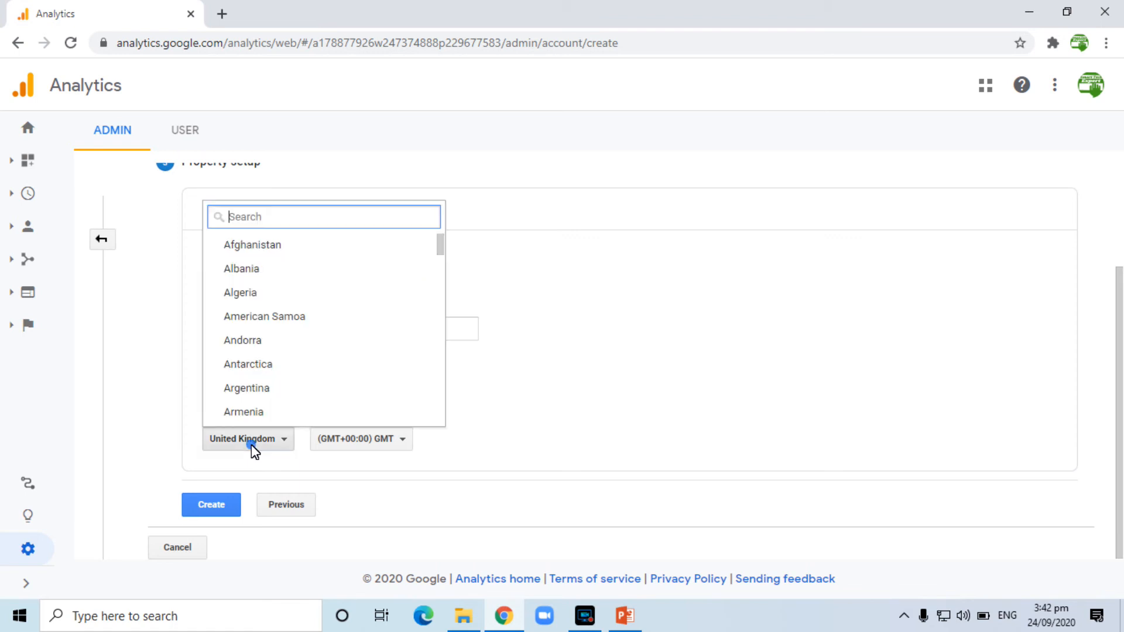
{"action": "type", "text": "pak"}
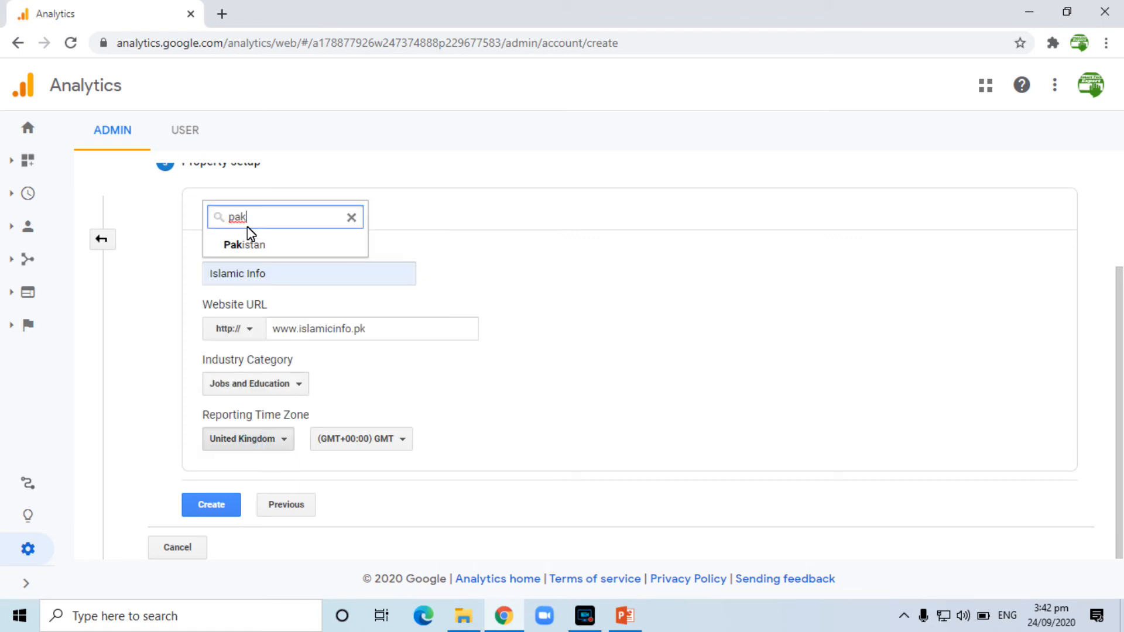
{"action": "left_click", "coordinate": [250, 243]}
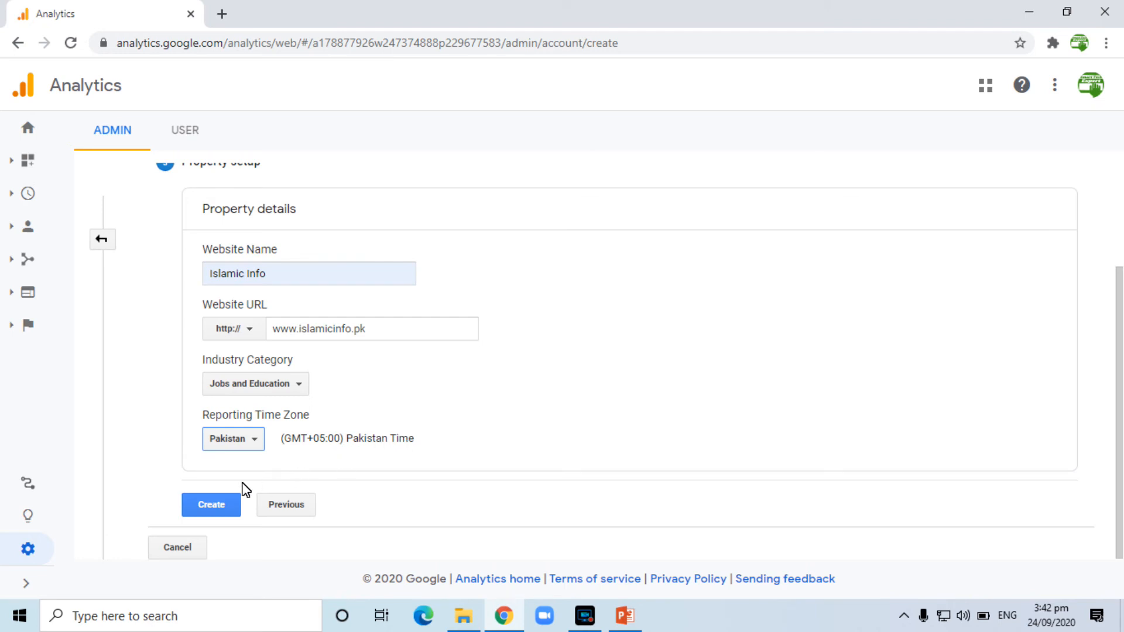
Step: Create the account and accept the terms of service, including the Data Processing Terms and the Measurement Controller-Controller Data Protection Terms
{"action": "left_click", "coordinate": [212, 511]}
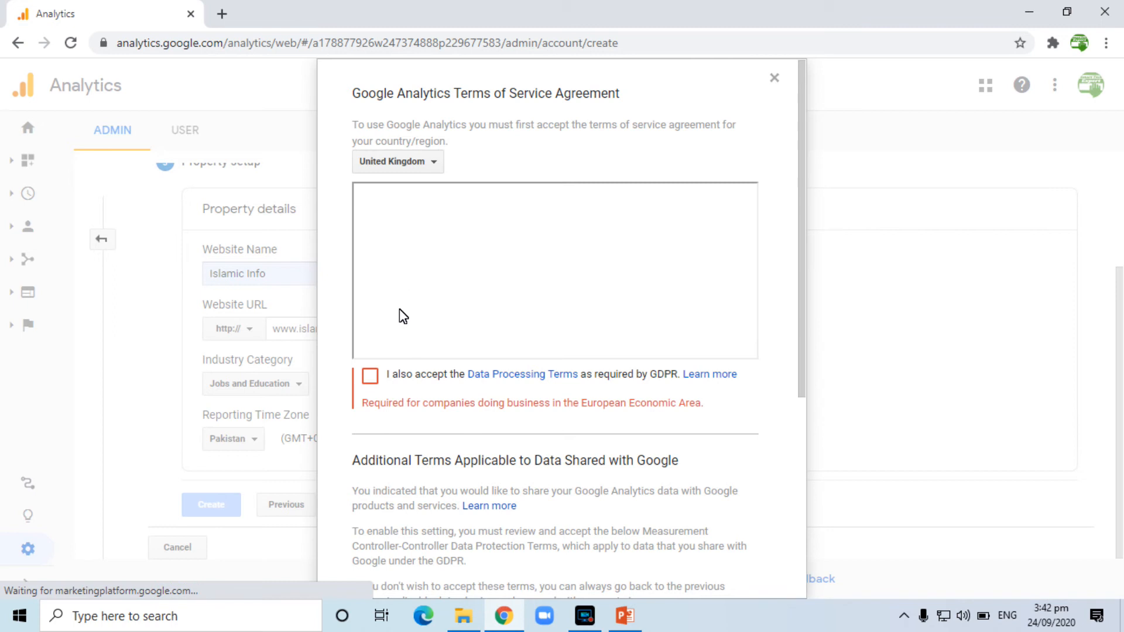
{"action": "left_click", "coordinate": [371, 377]}
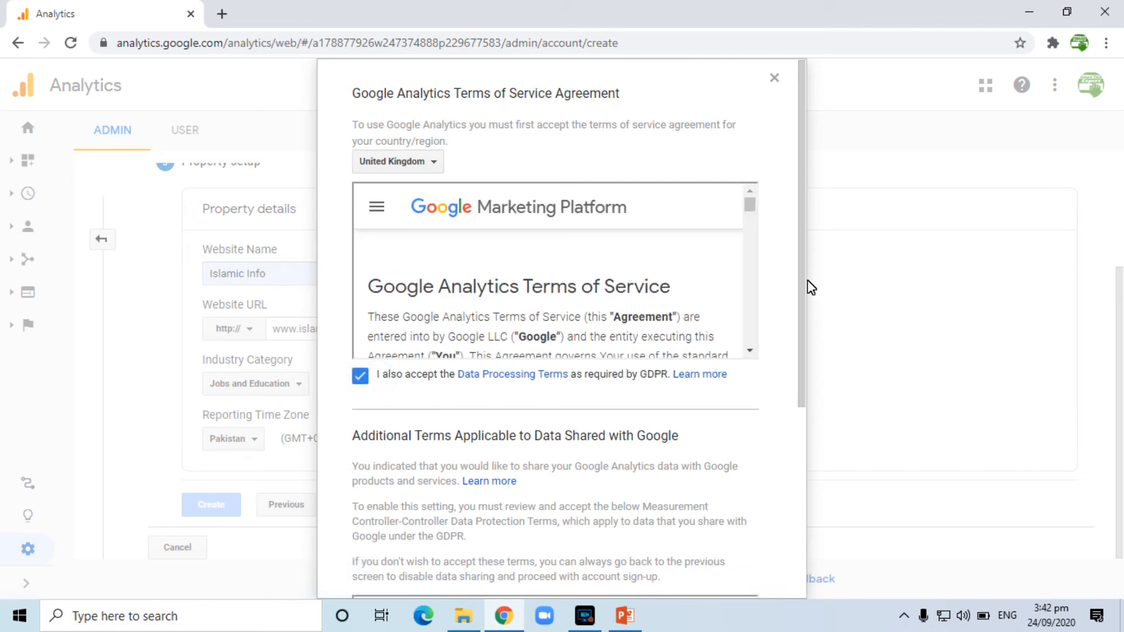
{"action": "left_click_drag", "start_coordinate": [804, 279], "coordinate": [816, 497]}
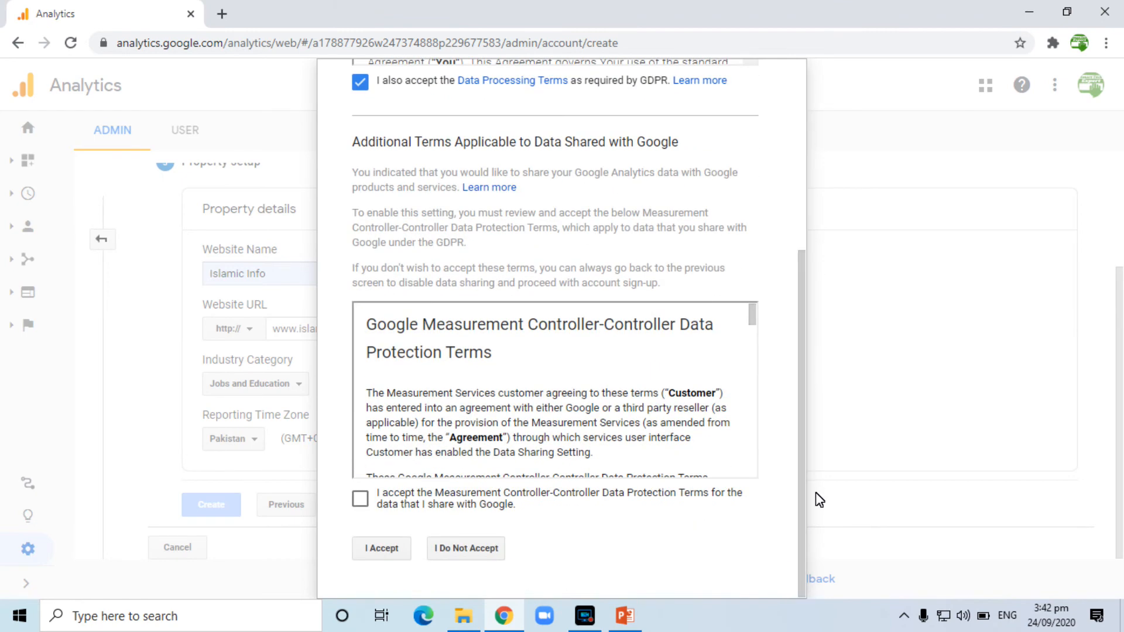
{"action": "left_click", "coordinate": [361, 500]}
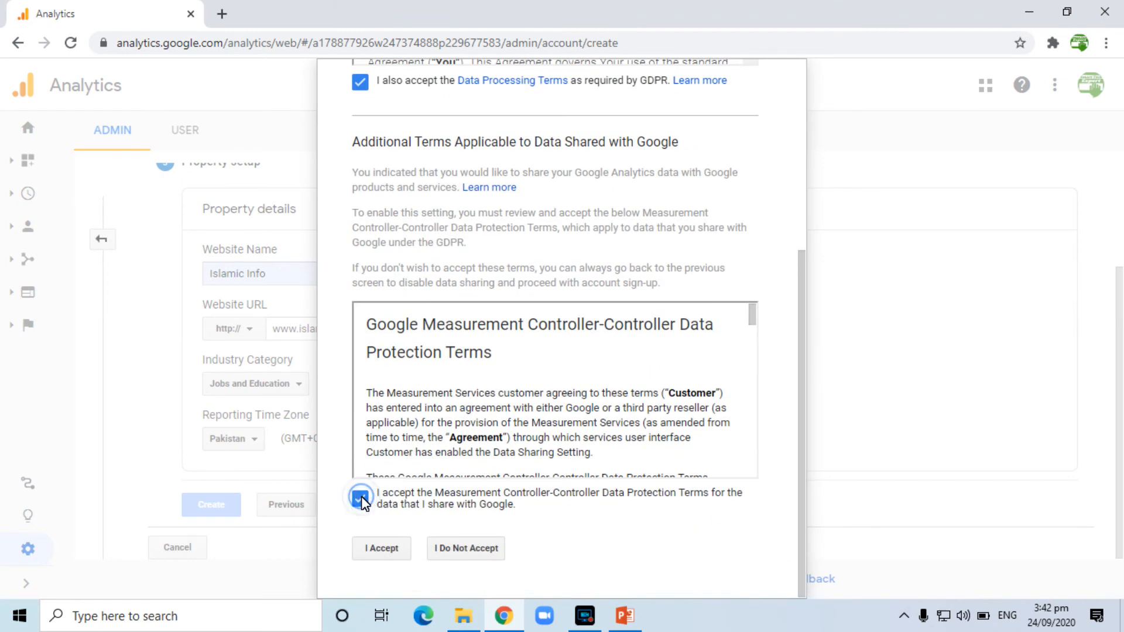
{"action": "left_click", "coordinate": [390, 549]}
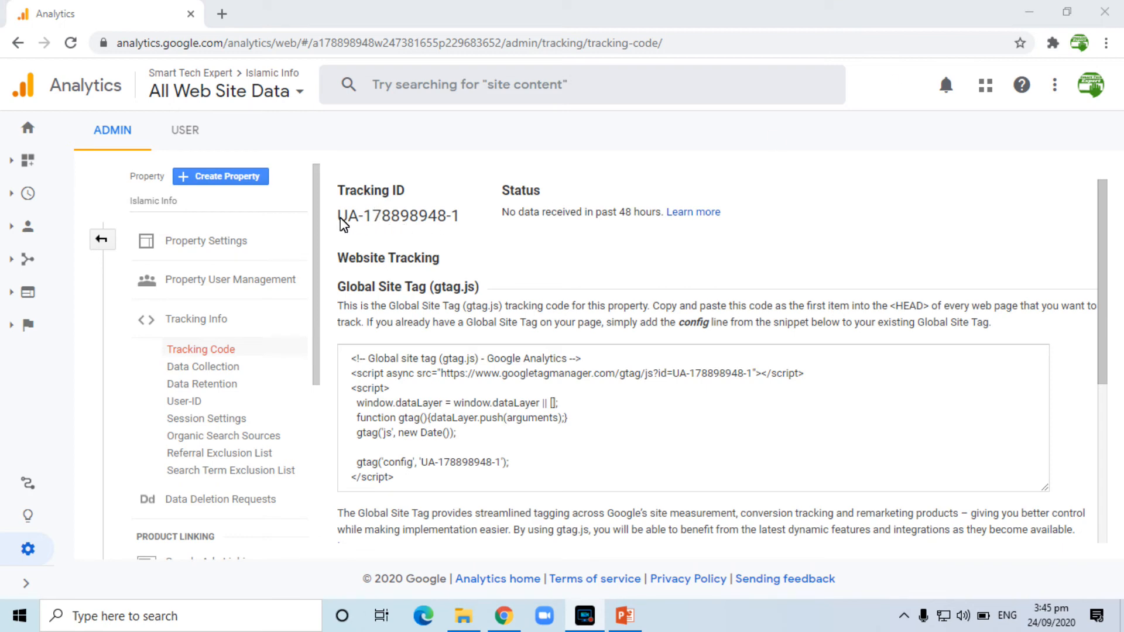
Step: Examine the new property's tracking ID and Global Site Tag snippet, highlighting each one, and return to the admin overview
{"action": "left_click_drag", "start_coordinate": [341, 218], "coordinate": [461, 227]}
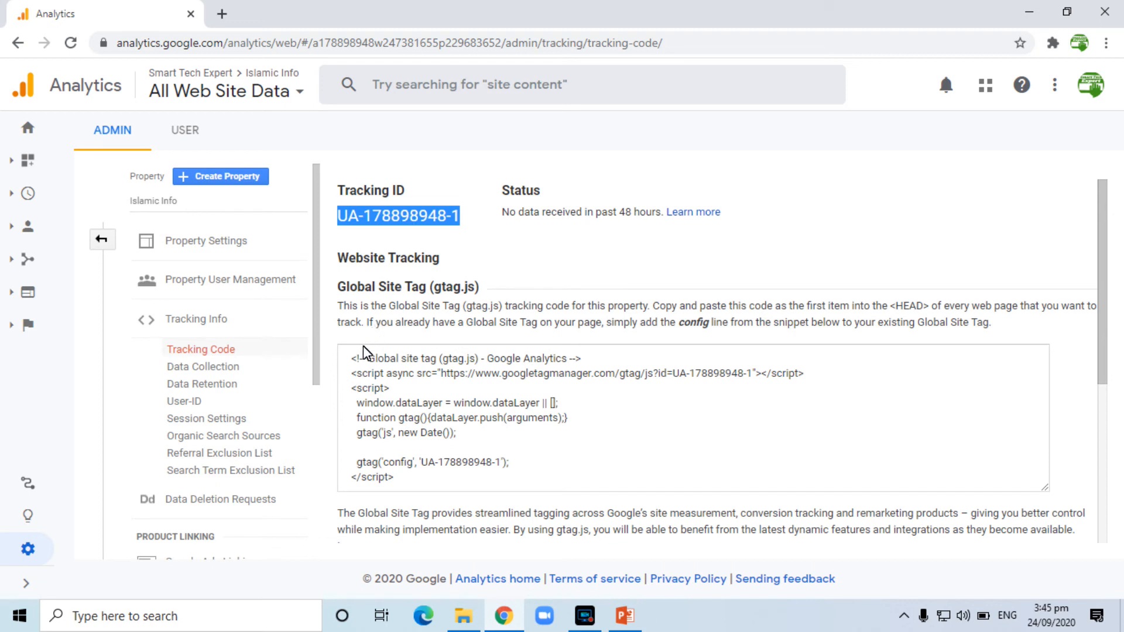
{"action": "left_click_drag", "start_coordinate": [354, 361], "coordinate": [401, 487]}
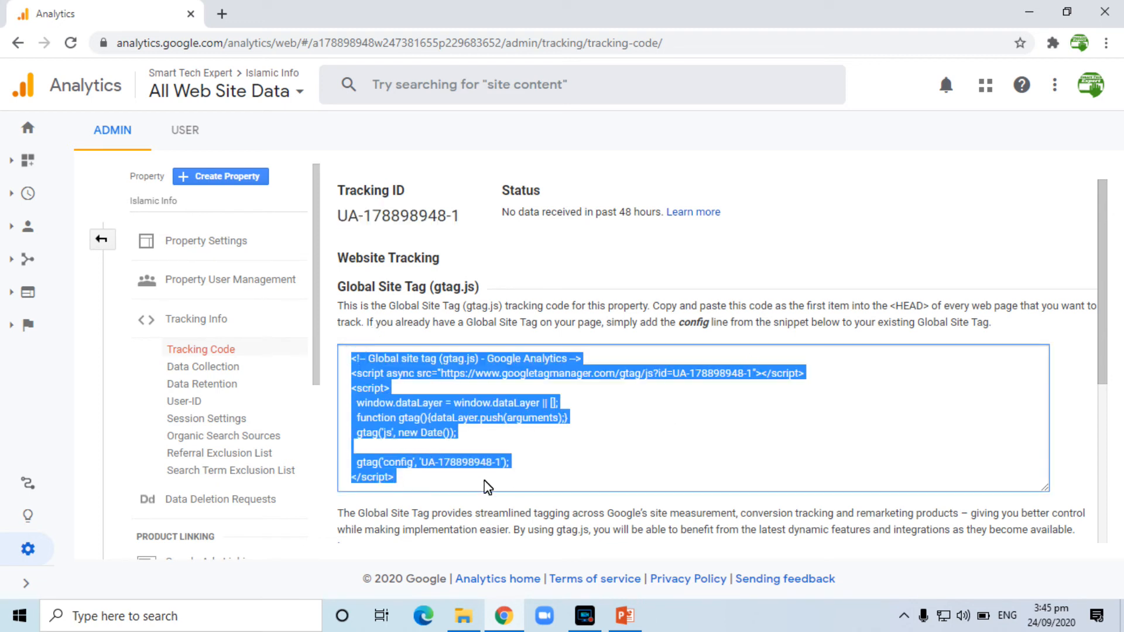
{"action": "left_click_drag", "start_coordinate": [1103, 296], "coordinate": [1103, 320]}
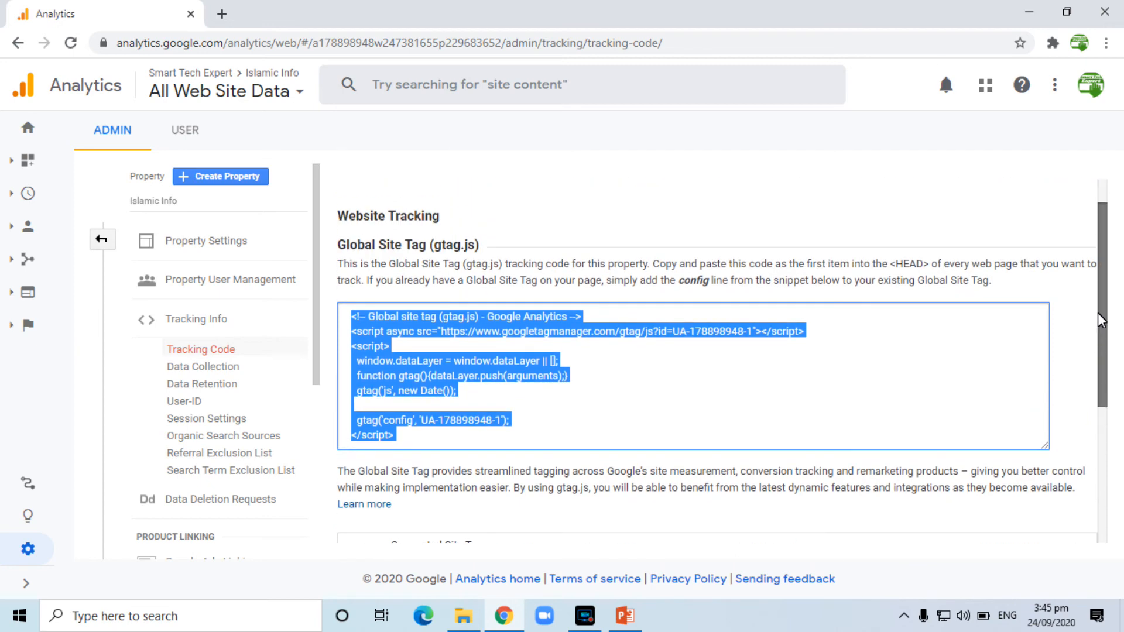
{"action": "left_click_drag", "start_coordinate": [1111, 274], "coordinate": [1111, 250]}
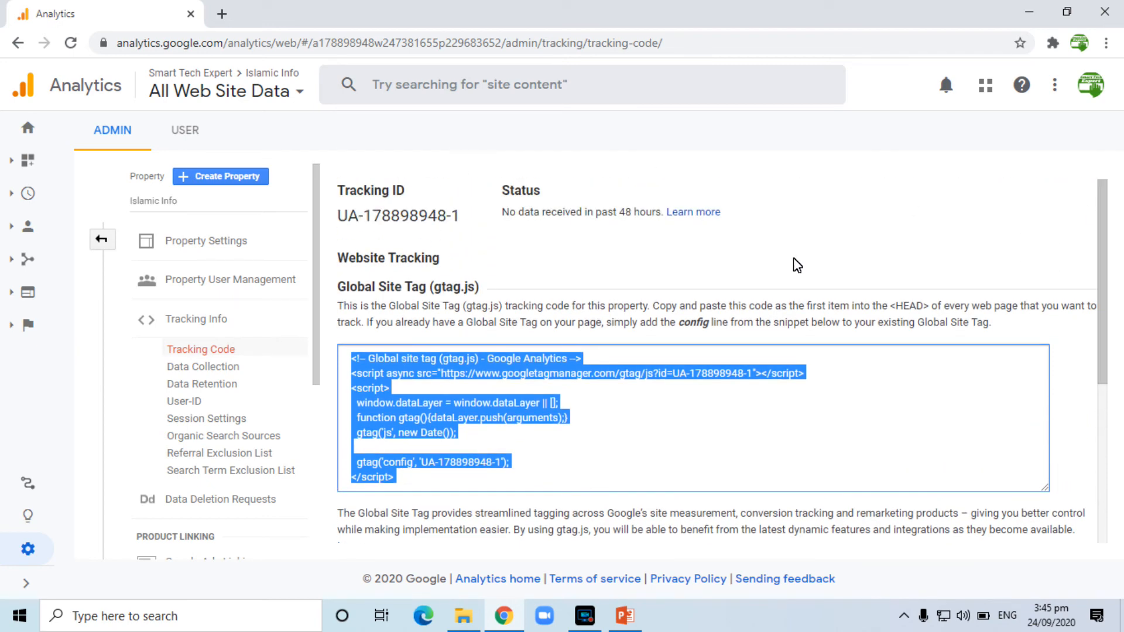
{"action": "left_click_drag", "start_coordinate": [1105, 256], "coordinate": [1112, 206]}
{"action": "left_click", "coordinate": [122, 136]}
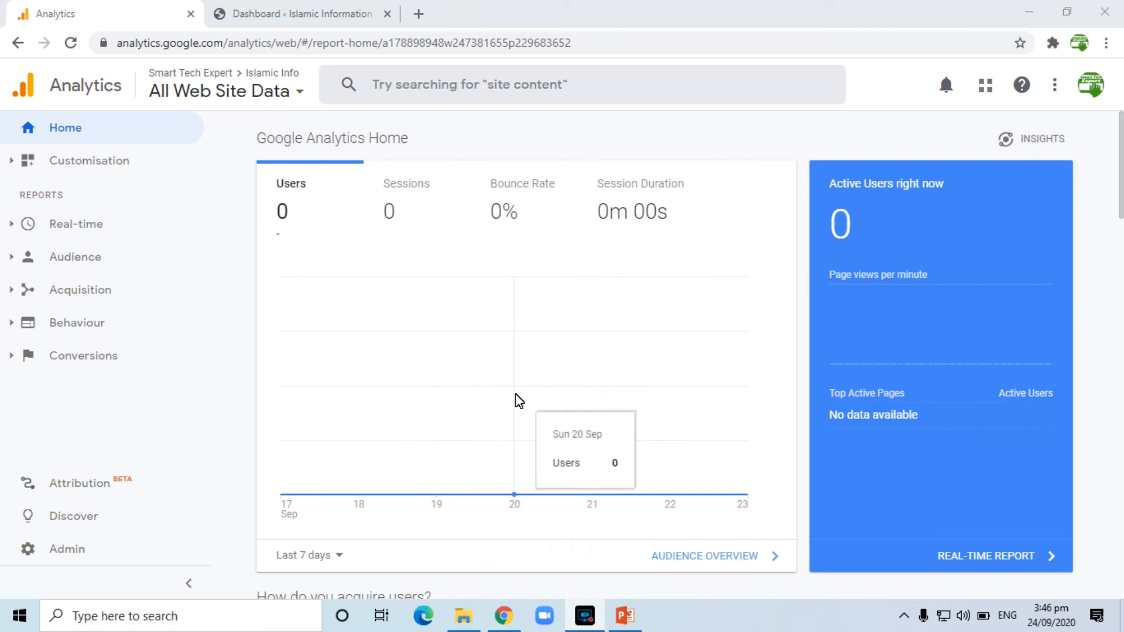
Step: View the Real-time reports for Overview, Traffic Sources and Content
{"action": "left_click", "coordinate": [85, 224]}
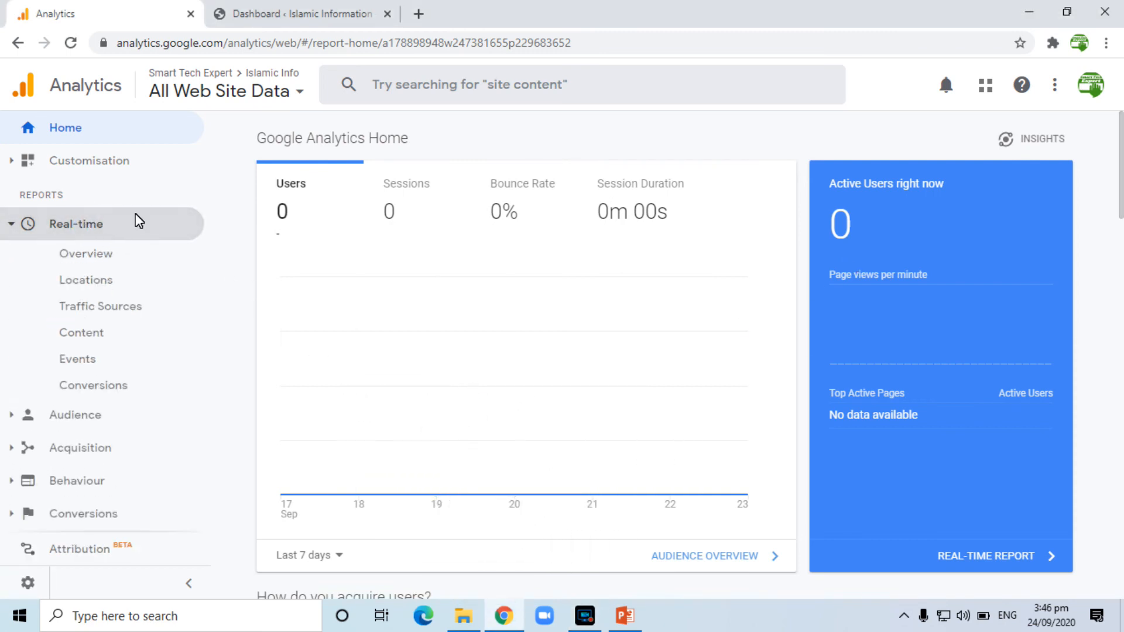
{"action": "left_click", "coordinate": [95, 253]}
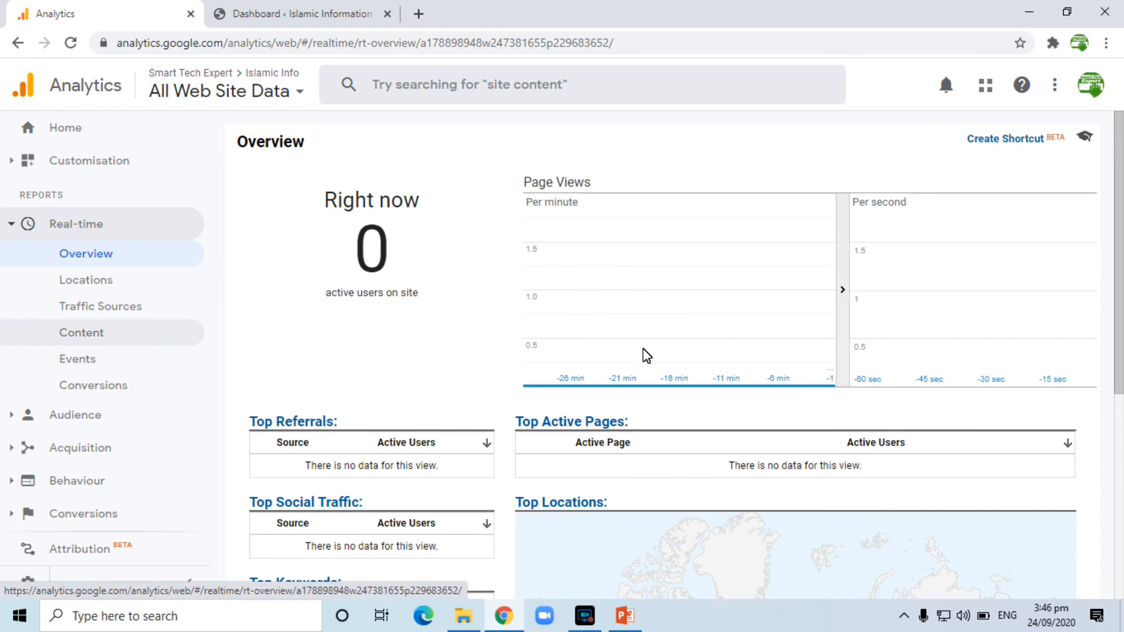
{"action": "left_click", "coordinate": [102, 309]}
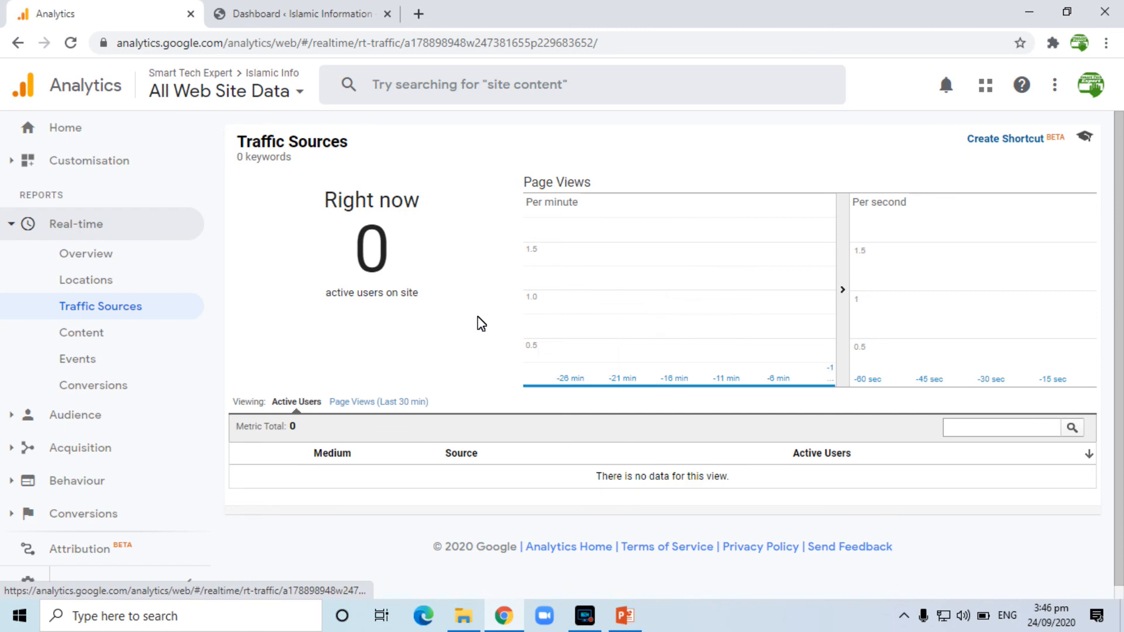
{"action": "left_click", "coordinate": [88, 335]}
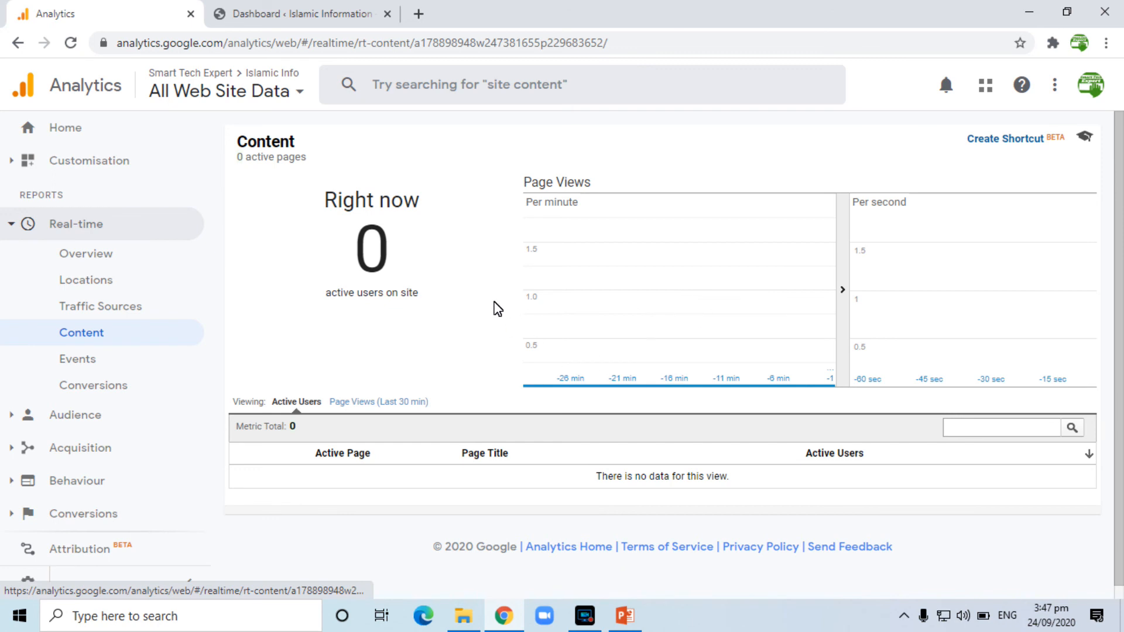
Step: Open the Audience Overview report and examine its user metrics and chart
{"action": "left_click", "coordinate": [72, 413]}
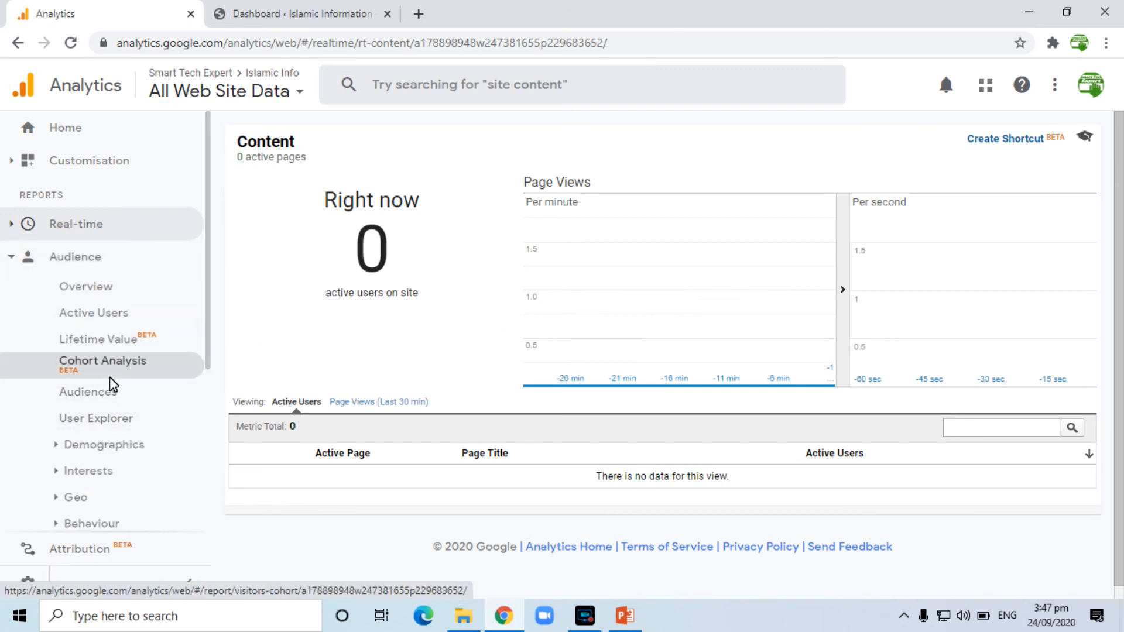
{"action": "left_click", "coordinate": [96, 285]}
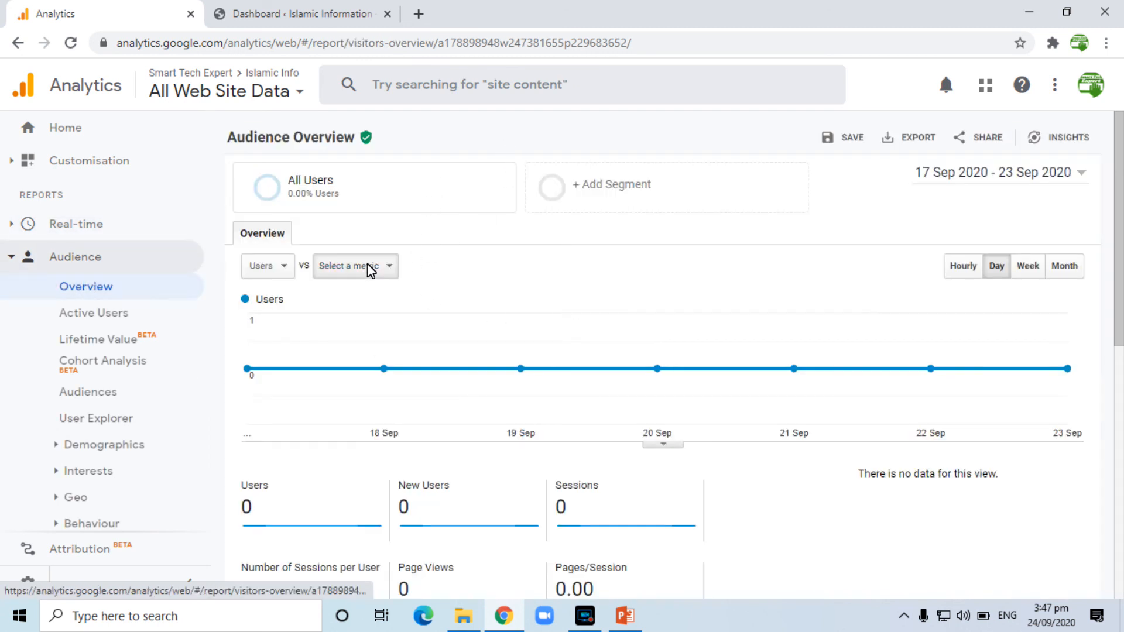
{"action": "left_click_drag", "start_coordinate": [1121, 293], "coordinate": [1029, 285]}
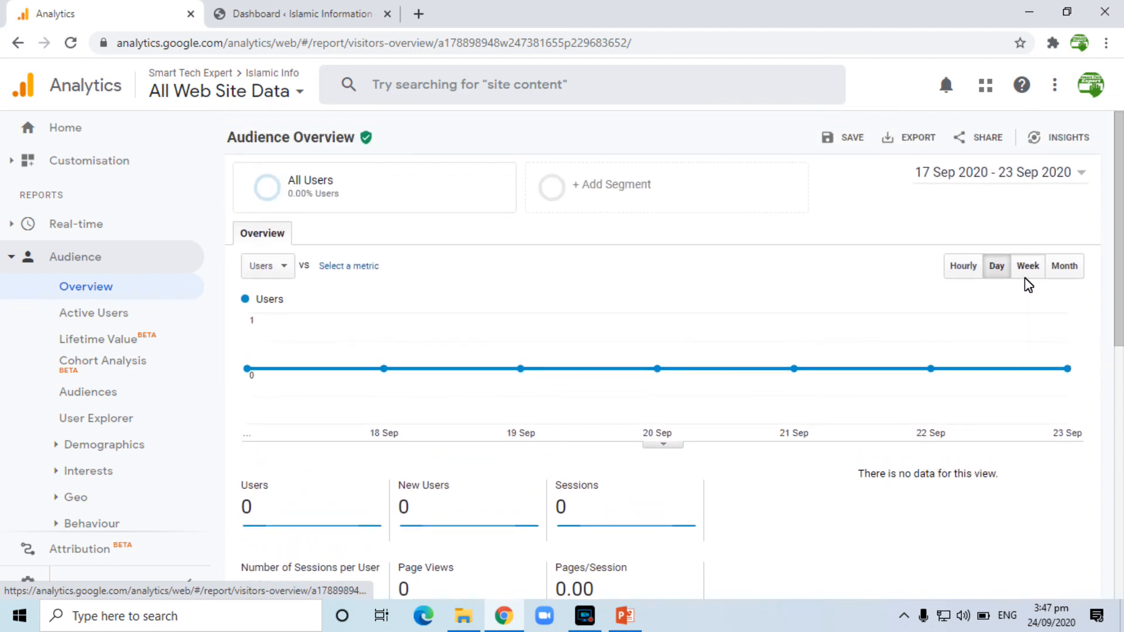